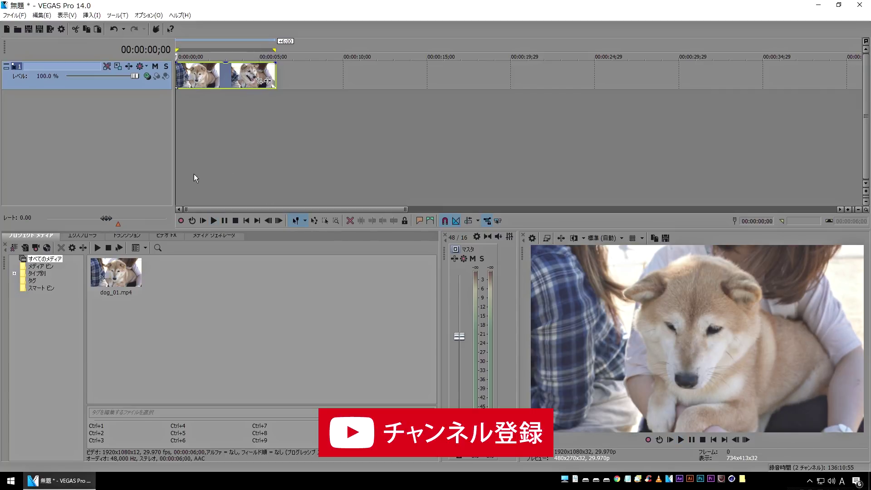
Add a default タイトルおよびテキスト event on a new track and move that track above the dog video.
{"action": "left_click", "coordinate": [213, 236]}
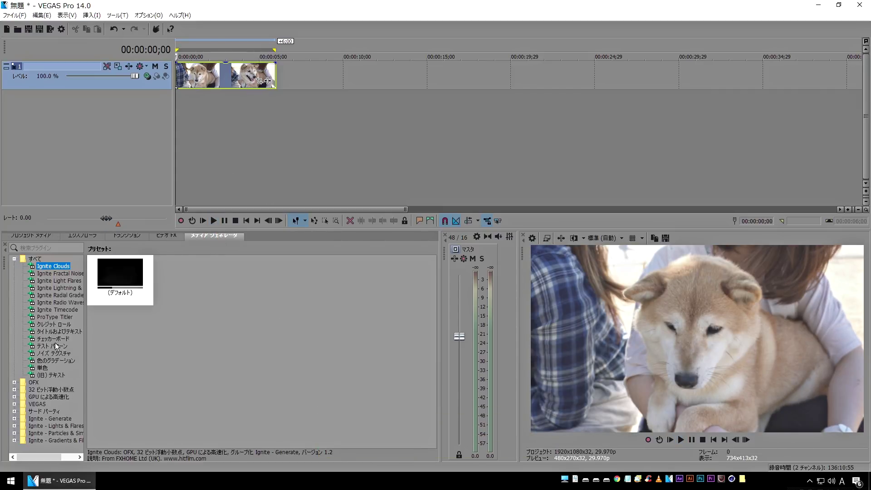
{"action": "left_click", "coordinate": [59, 332]}
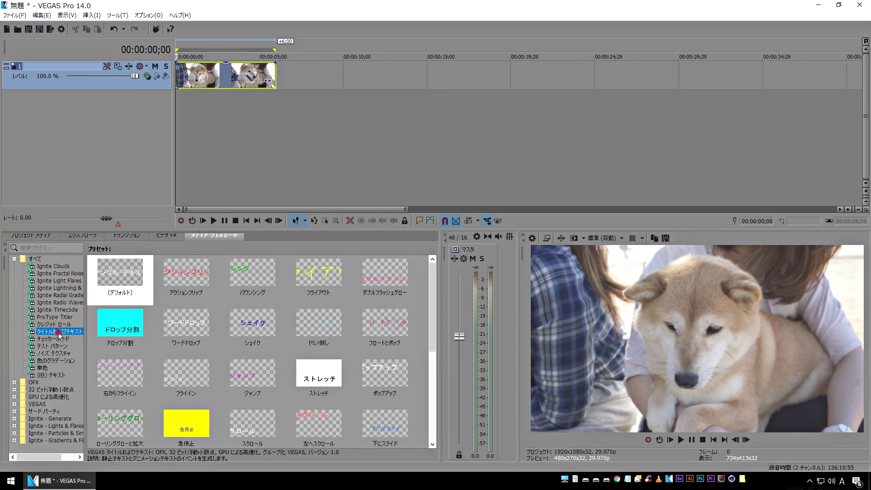
{"action": "left_click_drag", "start_coordinate": [156, 134], "coordinate": [154, 133]}
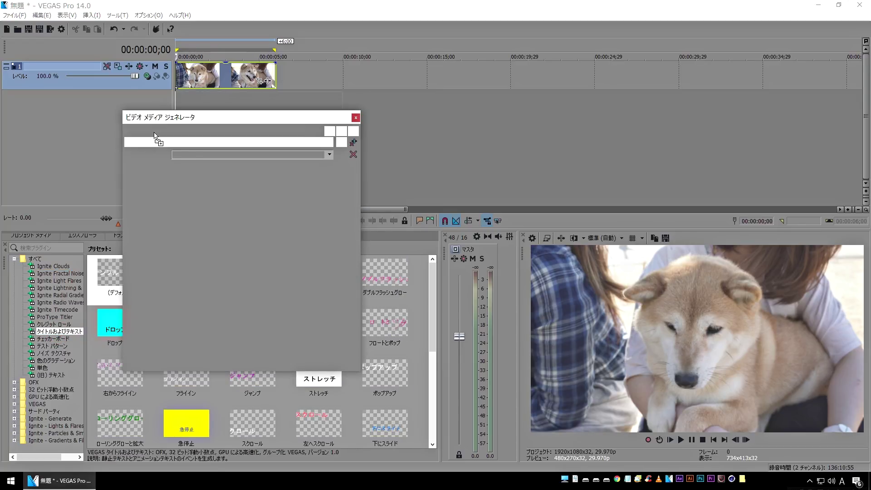
{"action": "left_click_drag", "start_coordinate": [213, 121], "coordinate": [285, 155]}
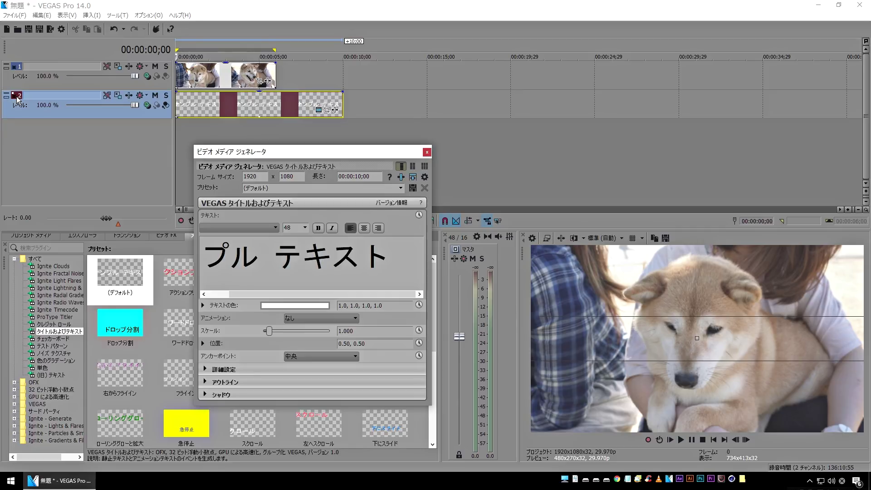
{"action": "left_click", "coordinate": [27, 109]}
{"action": "left_click_drag", "start_coordinate": [53, 78], "coordinate": [200, 84]}
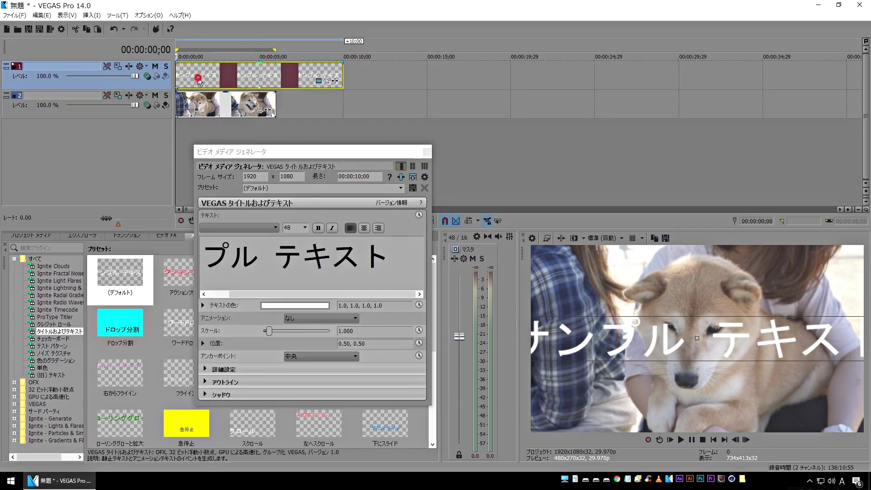
Replace the sample text with いぬの散歩 and shrink it into the frame's lower-left corner, at about 0.321 scale and position 0.14, 0.13.
{"action": "left_click", "coordinate": [198, 80]}
{"action": "left_click", "coordinate": [391, 259]}
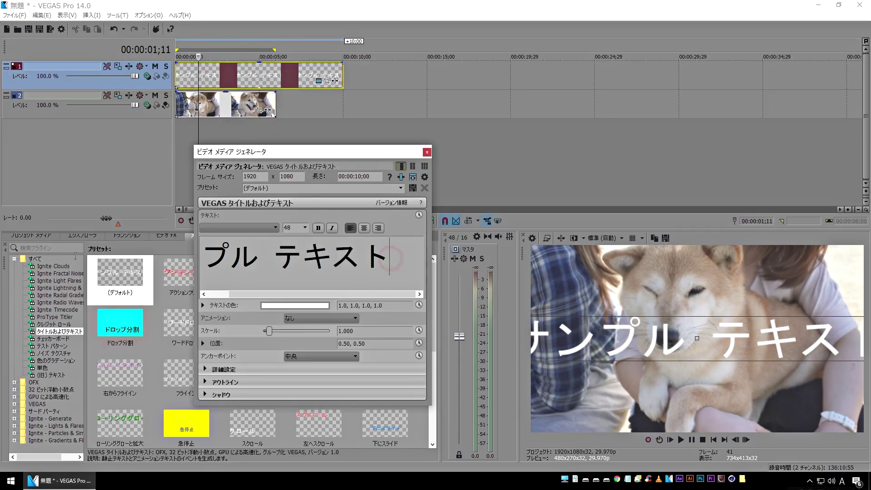
{"action": "key", "text": "ctrl+a"}
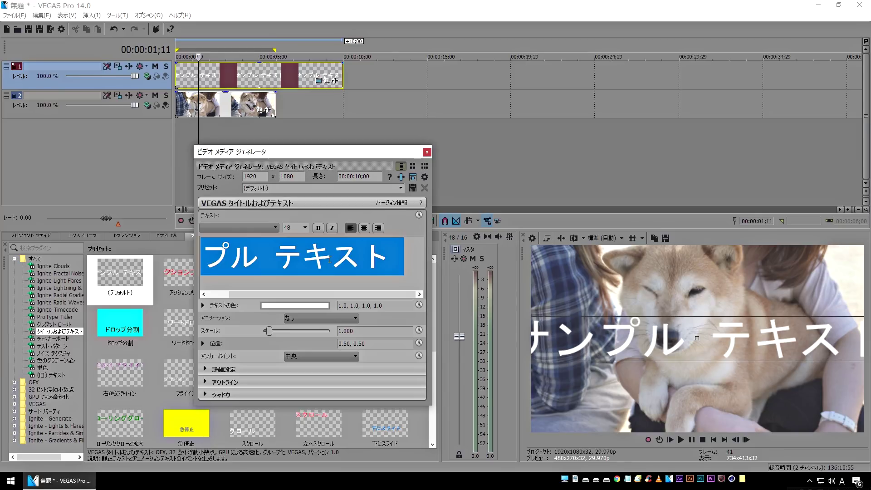
{"action": "type", "text": "inunosanpo"}
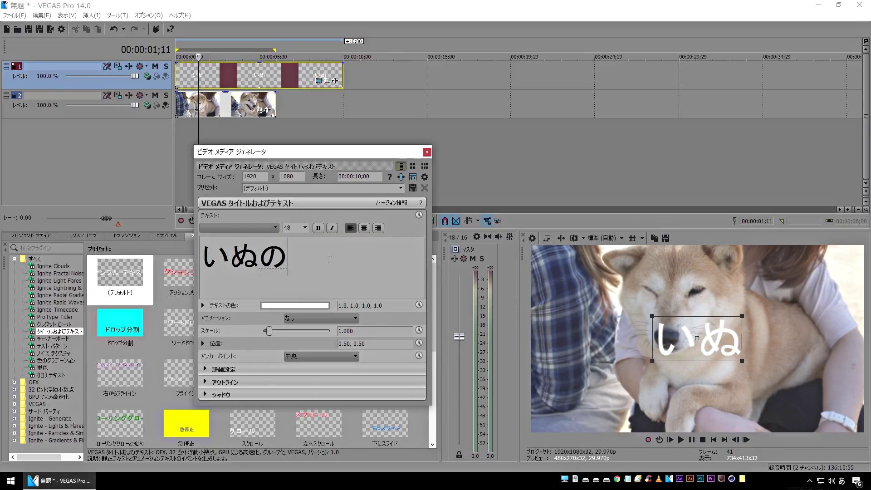
{"action": "key", "text": "space"}
{"action": "key", "text": "Return"}
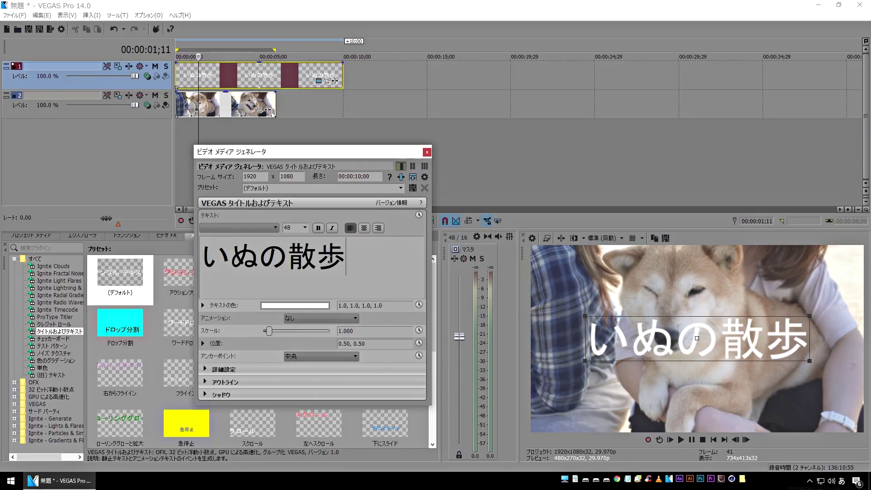
{"action": "left_click_drag", "start_coordinate": [584, 316], "coordinate": [561, 411]}
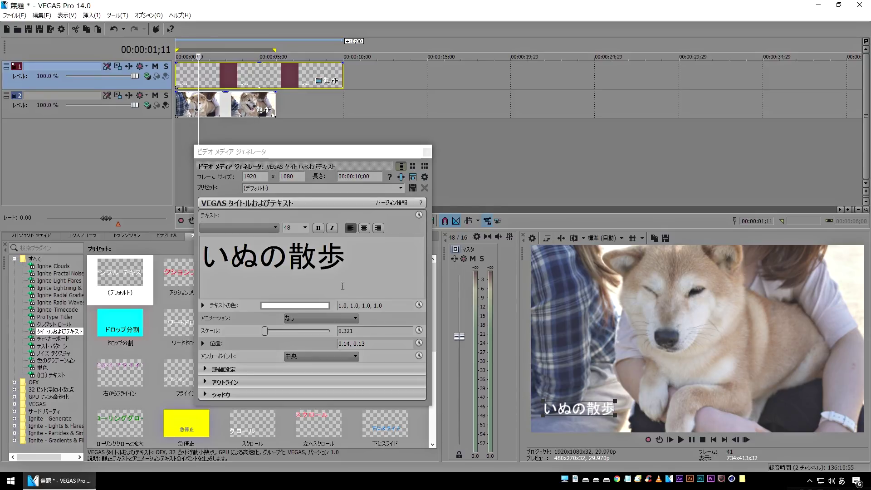
Change the font of the whole title text to 源柔ゴシック Regular.
{"action": "left_click", "coordinate": [274, 228]}
{"action": "left_click_drag", "start_coordinate": [277, 245], "coordinate": [277, 426]}
{"action": "left_click", "coordinate": [233, 408]}
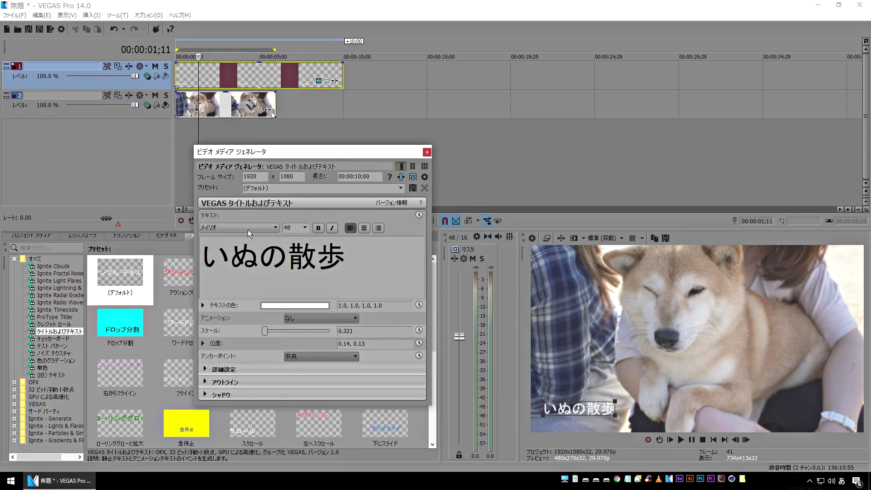
{"action": "left_click", "coordinate": [259, 257]}
{"action": "key", "text": "ctrl+a"}
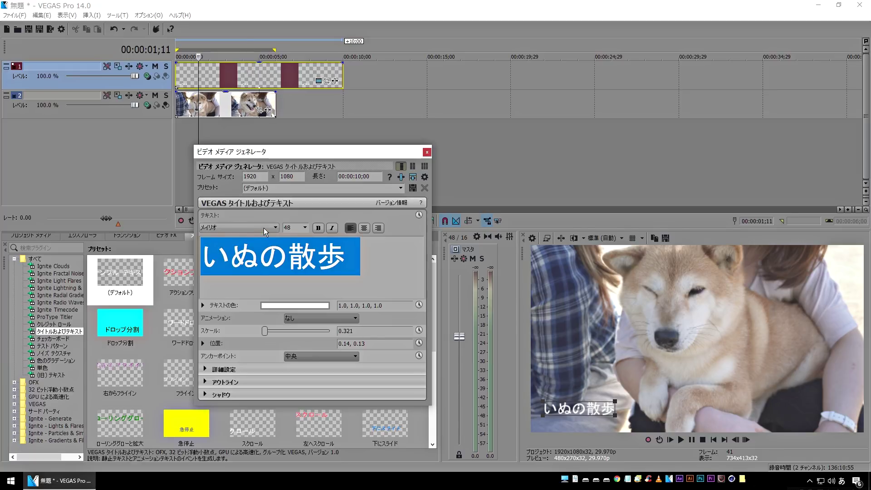
{"action": "scroll", "coordinate": [263, 229], "scroll_direction": "up", "scroll_amount": 3}
{"action": "scroll", "coordinate": [263, 227], "scroll_direction": "down", "scroll_amount": 1}
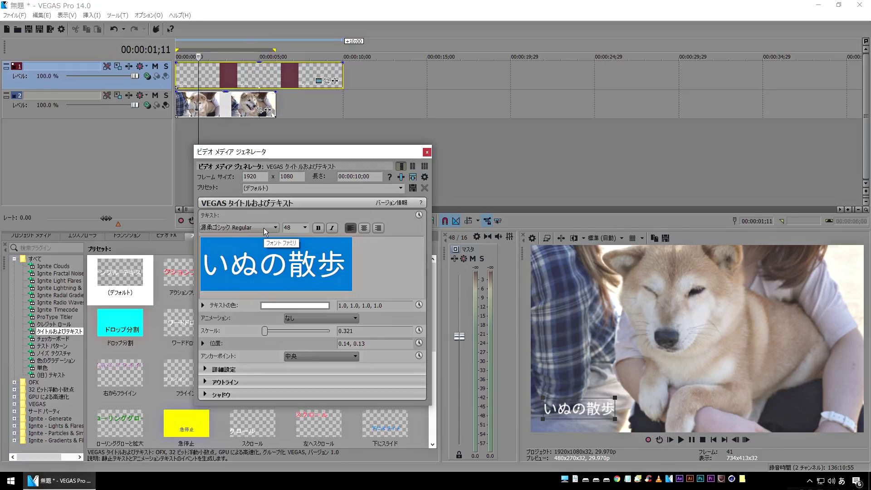
Set the video preview quality to 最高 (フル) and close the title's media generator.
{"action": "left_click", "coordinate": [620, 239]}
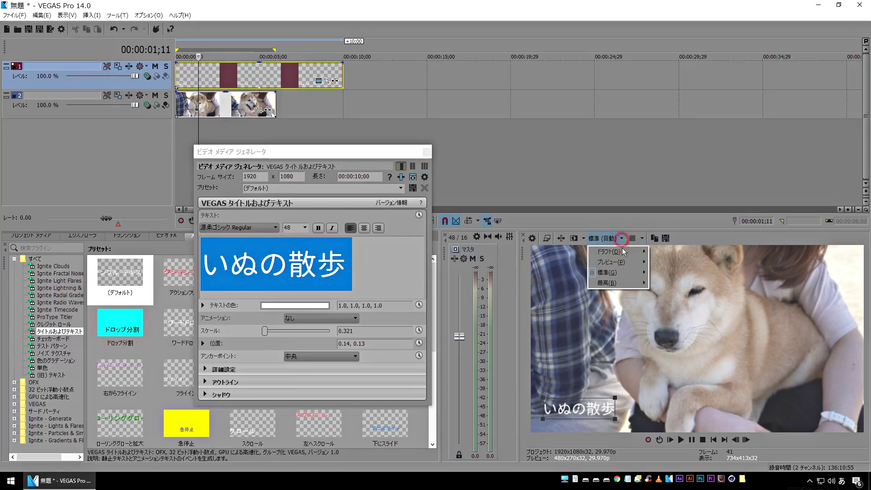
{"action": "mouse_move", "coordinate": [617, 283]}
{"action": "left_click", "coordinate": [667, 291]}
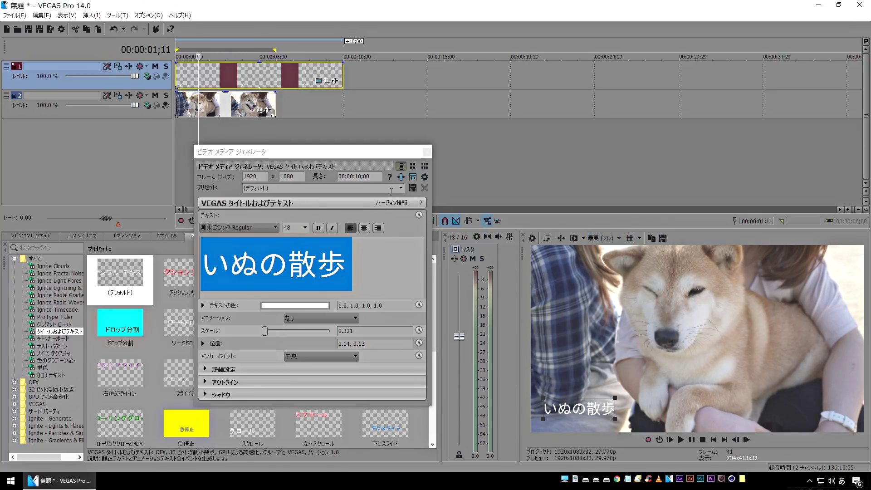
{"action": "left_click", "coordinate": [427, 152]}
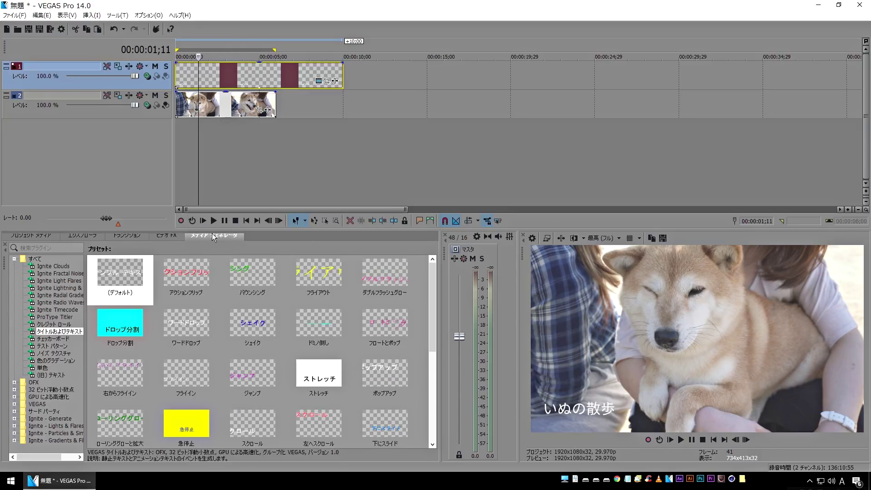
Add a 単色 event with the オレンジ preset on a new track beneath the dog video.
{"action": "left_click", "coordinate": [42, 368]}
{"action": "left_click_drag", "start_coordinate": [373, 323], "coordinate": [140, 126]}
{"action": "left_click_drag", "start_coordinate": [274, 155], "coordinate": [253, 173]}
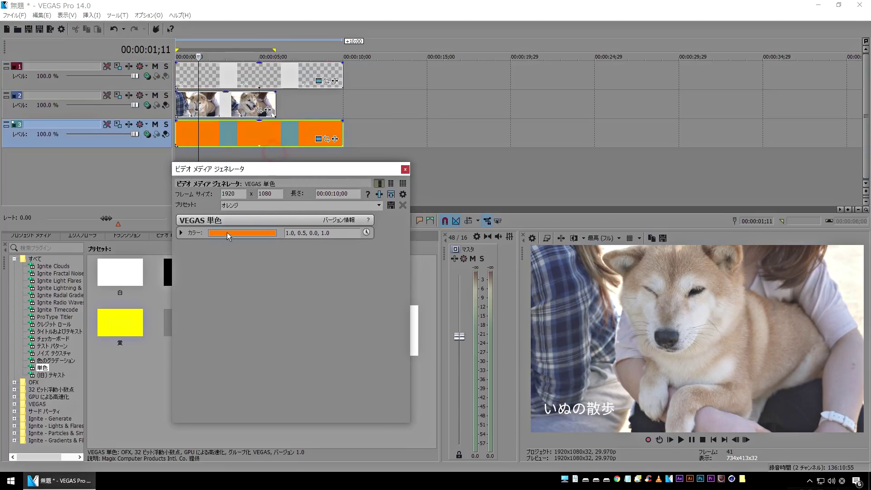
{"action": "left_click", "coordinate": [220, 233]}
{"action": "left_click_drag", "start_coordinate": [274, 266], "coordinate": [275, 238]}
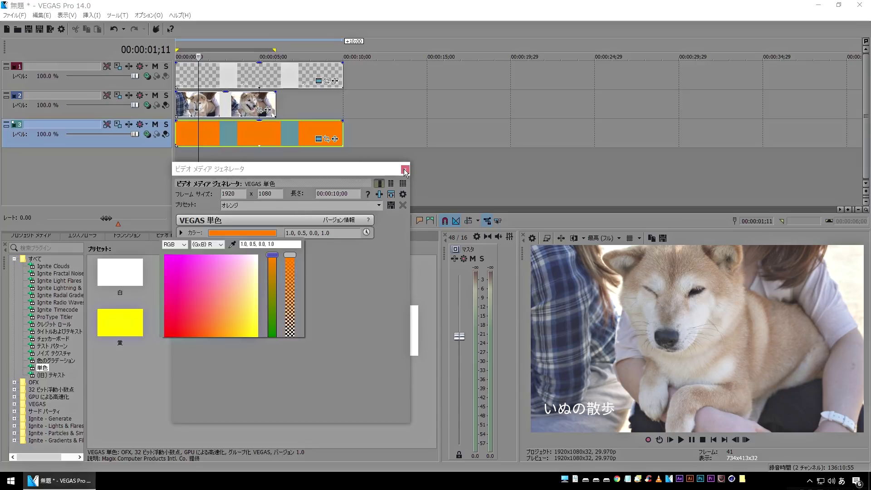
{"action": "left_click", "coordinate": [405, 172]}
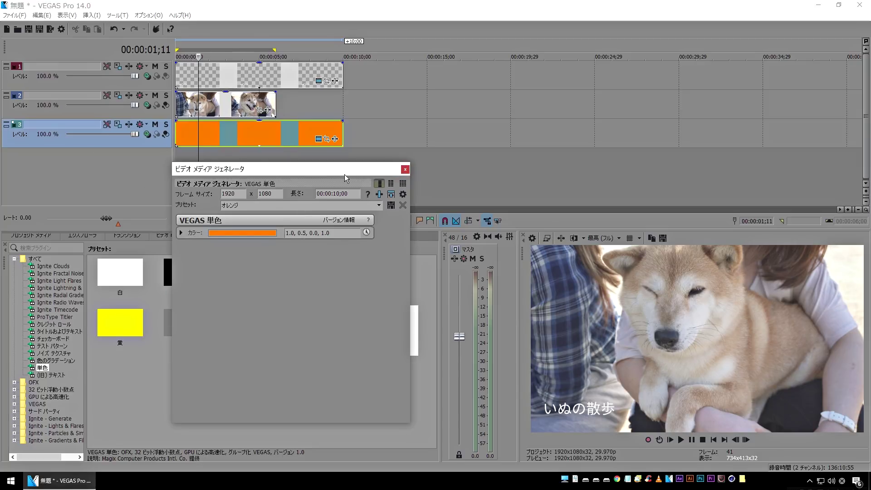
Close the media generator and move the orange track between the title track and the dog video track.
{"action": "left_click", "coordinate": [406, 170]}
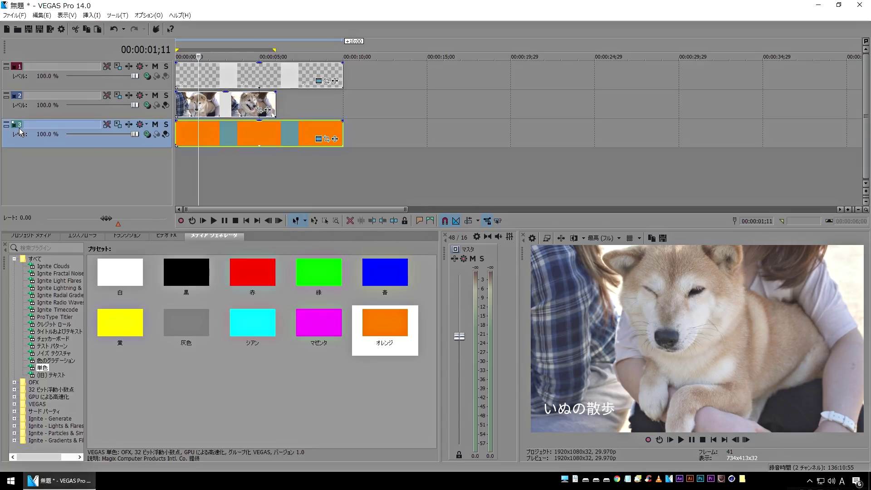
{"action": "left_click_drag", "start_coordinate": [20, 112], "coordinate": [22, 96]}
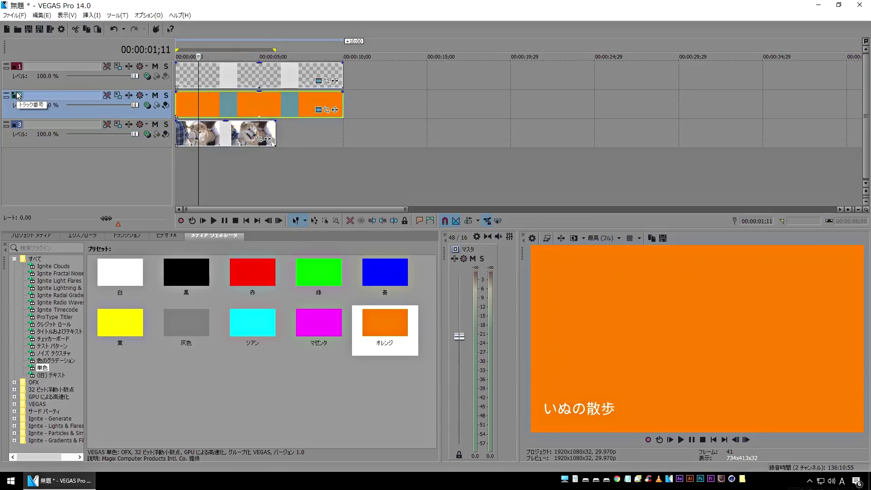
Mask the orange event with a rectangle just behind the title text, centred at about X 258.5, Y 943.3, using Event Pan/Crop.
{"action": "left_click", "coordinate": [326, 111]}
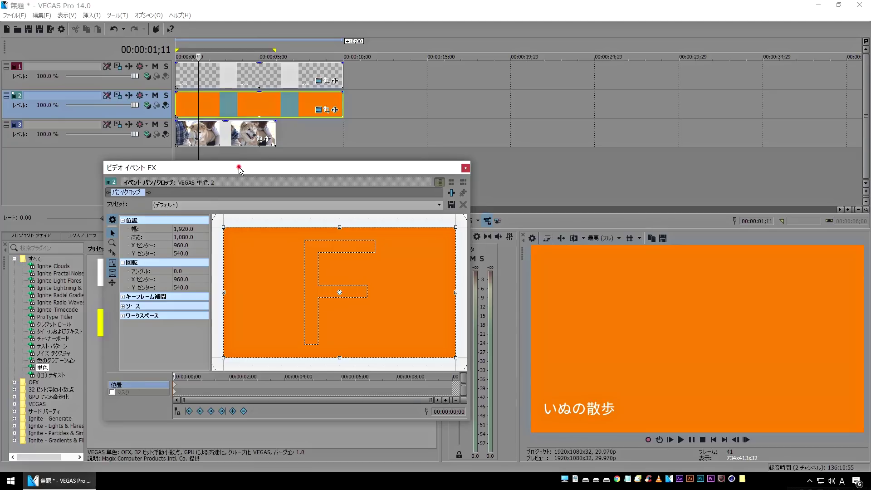
{"action": "left_click_drag", "start_coordinate": [238, 167], "coordinate": [210, 167]}
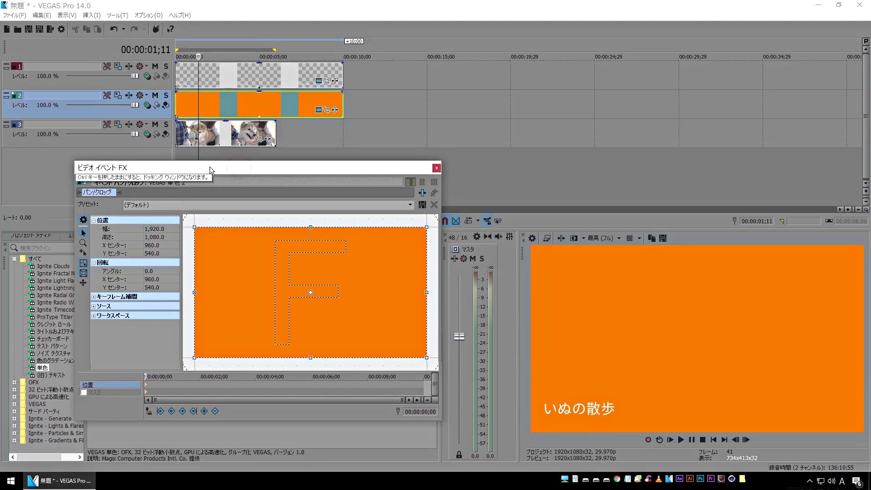
{"action": "left_click", "coordinate": [109, 392]}
{"action": "left_click", "coordinate": [83, 392]}
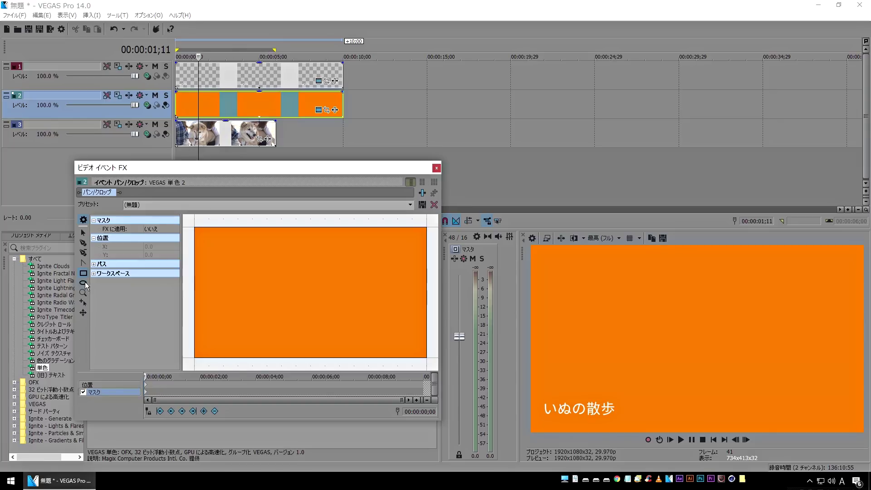
{"action": "left_click", "coordinate": [84, 274]}
{"action": "mouse_move", "coordinate": [190, 329]}
{"action": "left_mouse_down"}
{"action": "mouse_move", "coordinate": [259, 345]}
{"action": "mouse_move", "coordinate": [269, 356]}
{"action": "mouse_move", "coordinate": [263, 351]}
{"action": "left_mouse_up"}
{"action": "left_click_drag", "start_coordinate": [227, 329], "coordinate": [260, 341]}
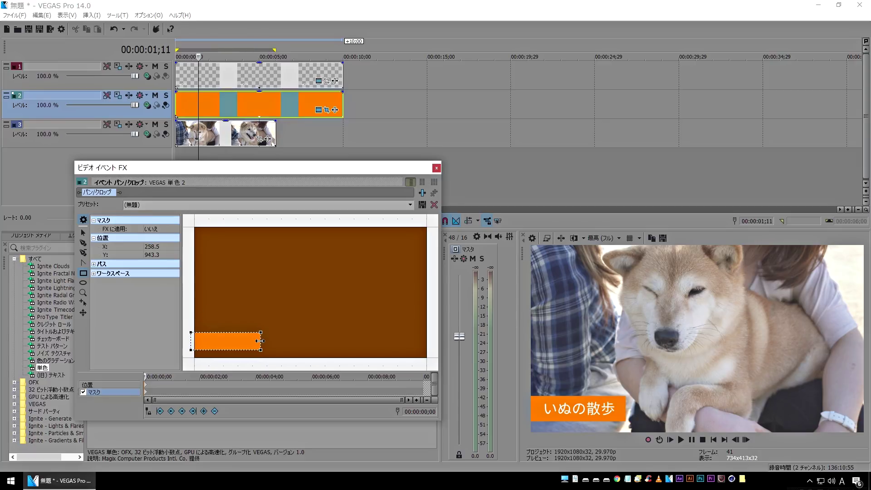
{"action": "left_click", "coordinate": [436, 168]}
Play the project from the beginning to check the title over its orange band.
{"action": "left_click", "coordinate": [246, 221]}
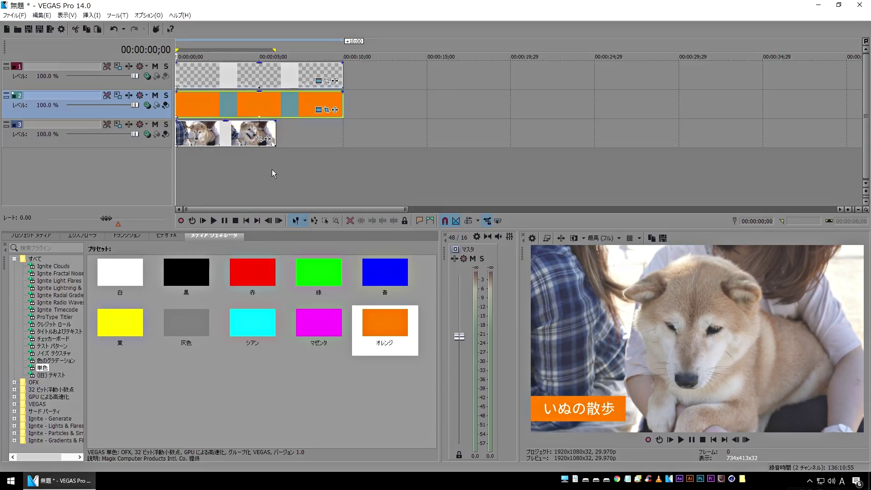
{"action": "key", "text": "space"}
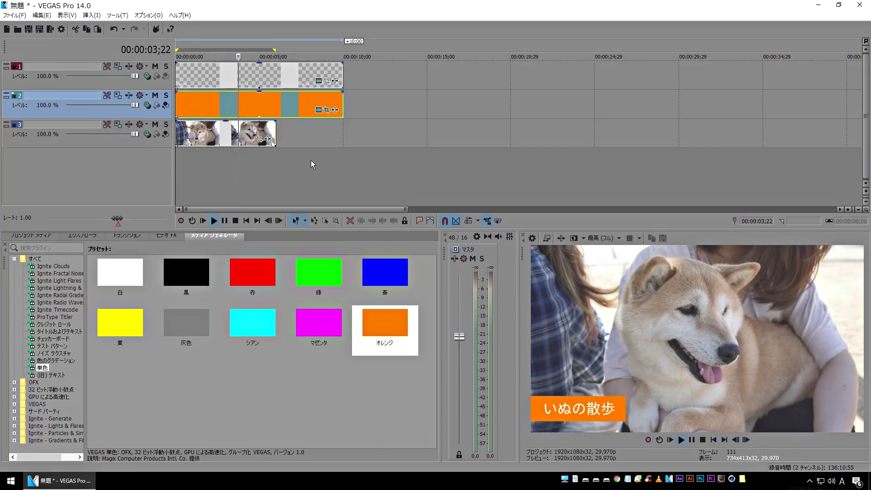
{"action": "key", "text": "space"}
Trim the ends of the orange event and the title event to match the end of the dog clip.
{"action": "left_click_drag", "start_coordinate": [343, 107], "coordinate": [275, 107]}
{"action": "left_click_drag", "start_coordinate": [343, 77], "coordinate": [275, 77]}
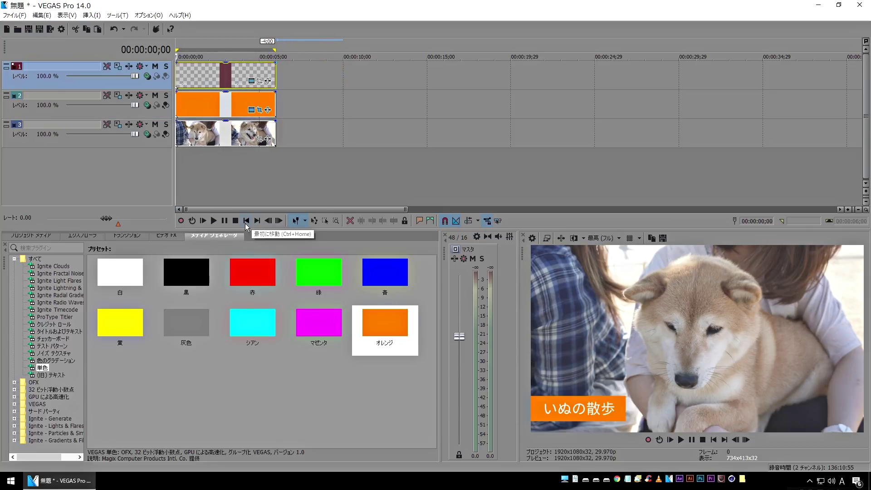
Apply the default リニア ワイプ transition to the start of the orange event and play it back.
{"action": "key", "text": "Up"}
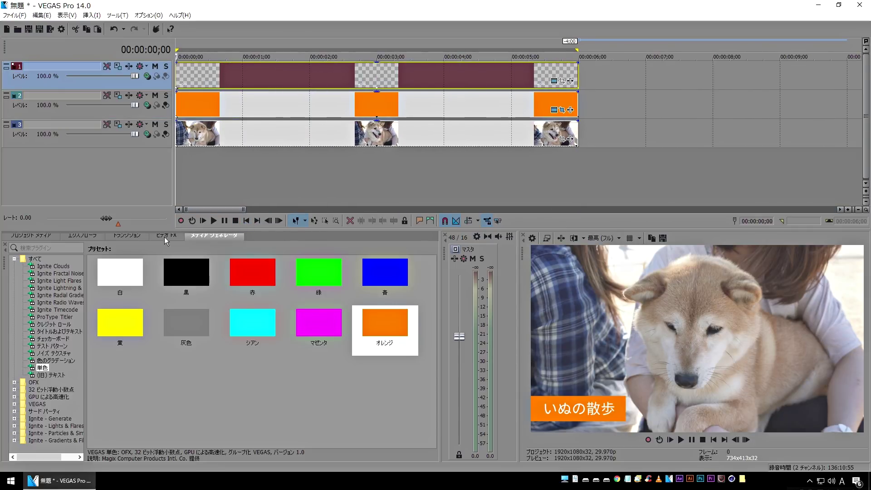
{"action": "left_click", "coordinate": [126, 236]}
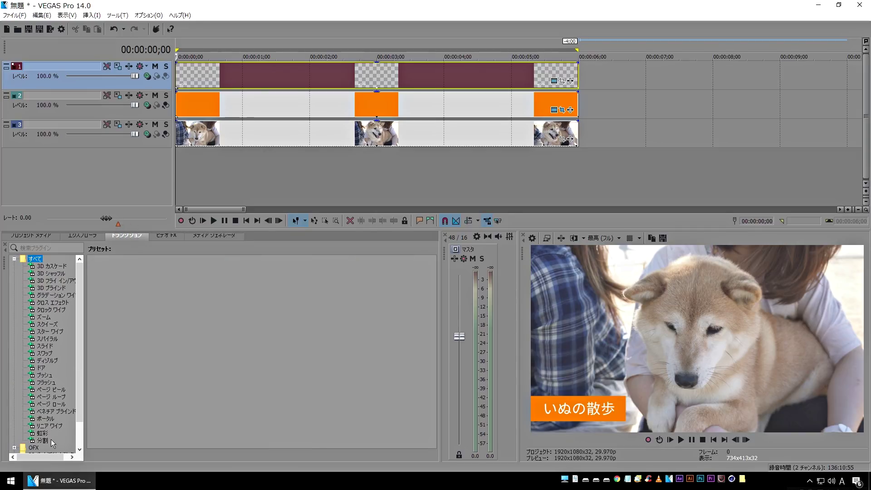
{"action": "left_click", "coordinate": [50, 426]}
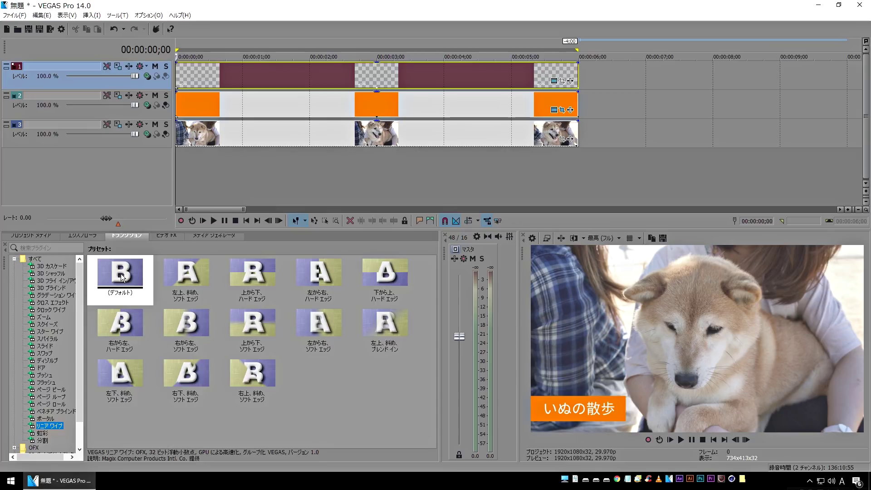
{"action": "left_click_drag", "start_coordinate": [118, 274], "coordinate": [174, 104]}
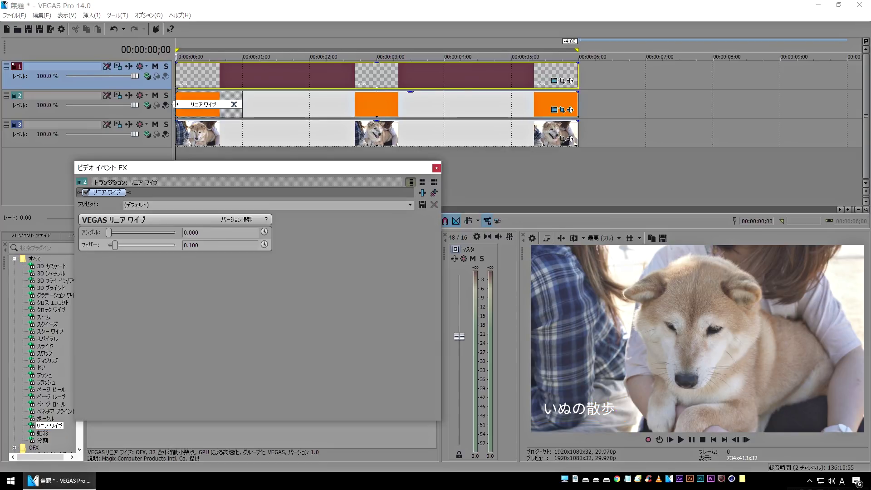
{"action": "left_click", "coordinate": [436, 168]}
{"action": "key", "text": "space"}
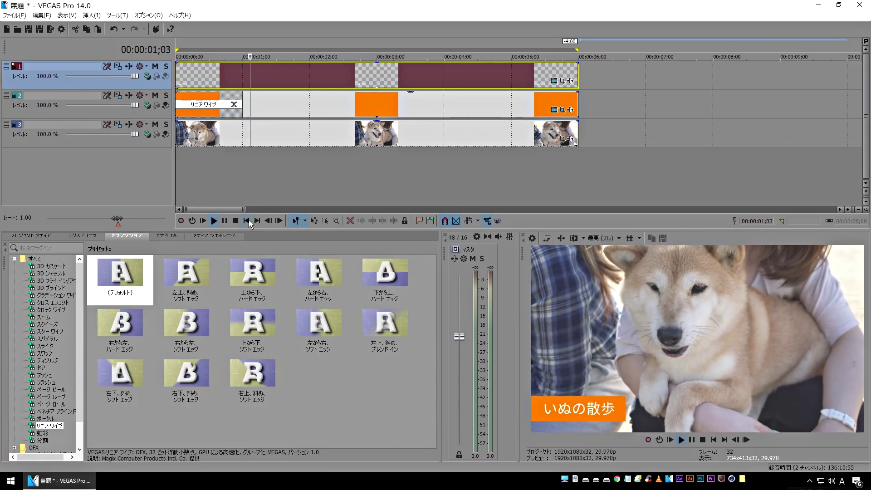
{"action": "key", "text": "space"}
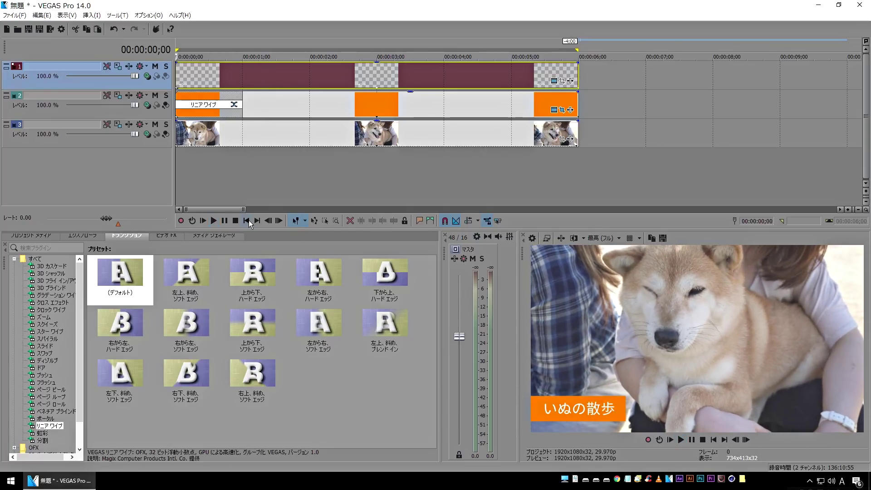
Apply the default リニア ワイプ transition to the start of the title event and play it back.
{"action": "left_click_drag", "start_coordinate": [122, 271], "coordinate": [190, 76]}
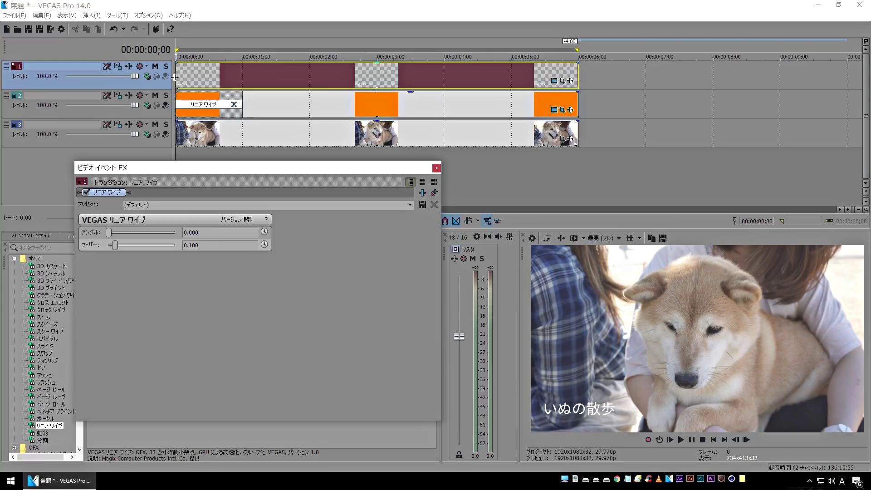
{"action": "left_click", "coordinate": [436, 169]}
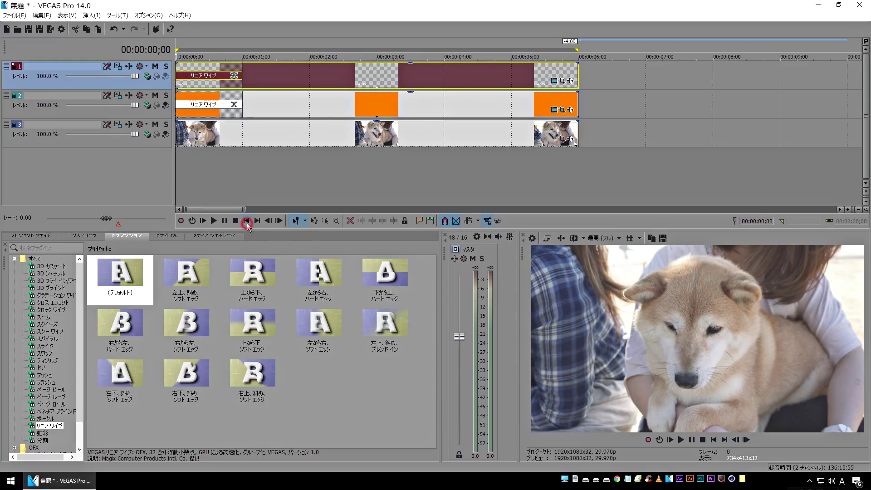
{"action": "key", "text": "space"}
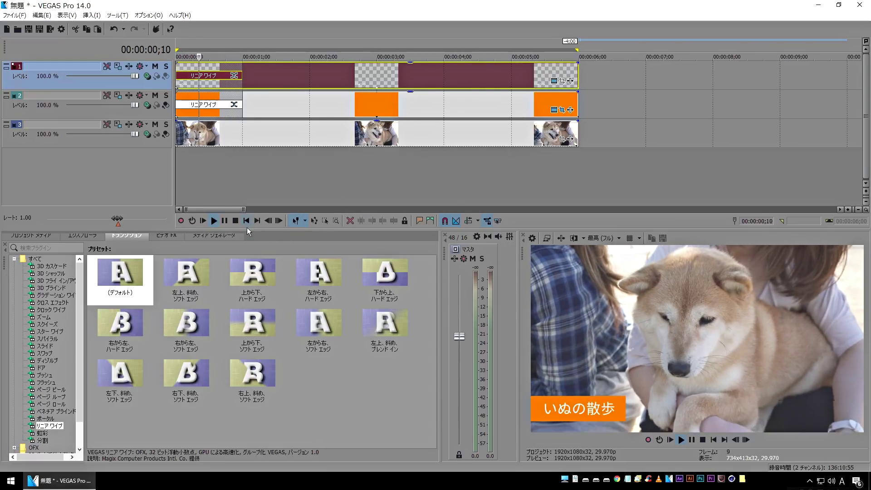
{"action": "key", "text": "space"}
Step frame by frame through the first second and replay it to examine the wipe timing of the title and band.
{"action": "left_click", "coordinate": [192, 179]}
{"action": "key", "text": "Left"}
{"action": "key", "text": "Left"}
{"action": "key", "text": "Left"}
{"action": "key", "text": "Left"}
{"action": "key", "text": "Left"}
{"action": "key", "text": "Left"}
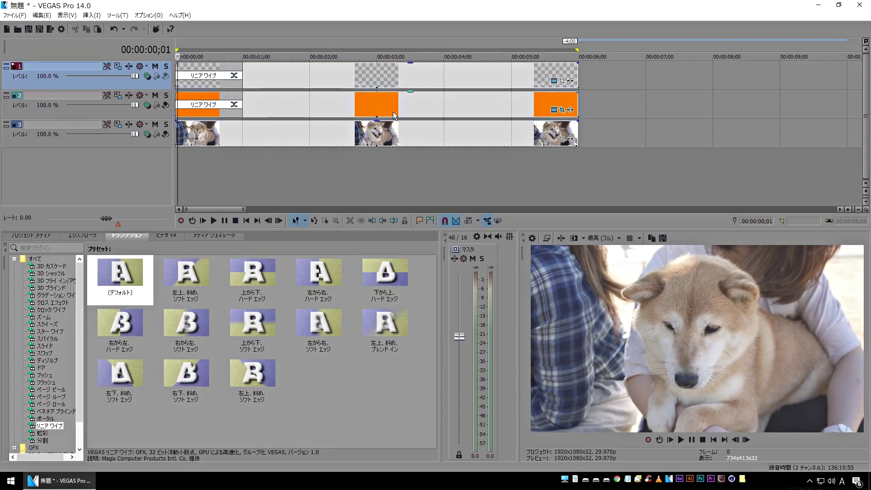
{"action": "key", "text": "Right"}
{"action": "key", "text": "Right"}
{"action": "key", "text": "Right"}
{"action": "key", "text": "Right"}
{"action": "key", "text": "Right"}
{"action": "key", "text": "Right"}
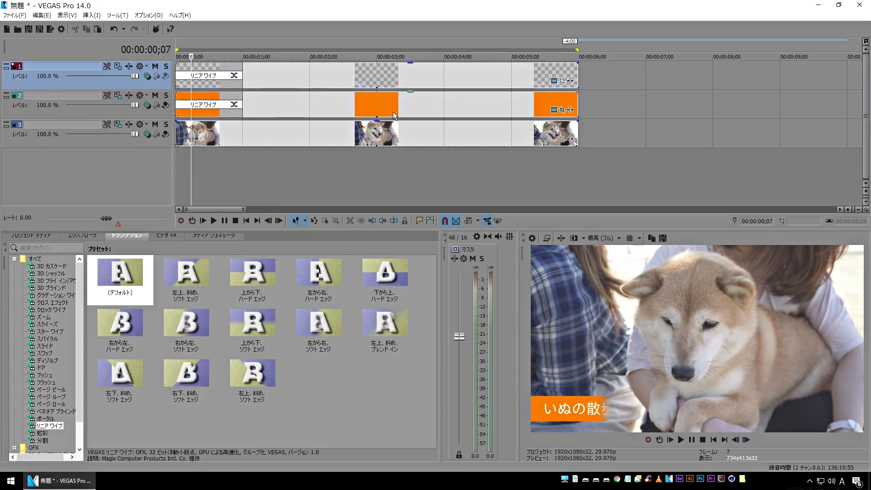
{"action": "key", "text": "space"}
{"action": "key", "text": "Home"}
{"action": "key", "text": "Right"}
{"action": "key", "text": "Right"}
{"action": "key", "text": "Right"}
{"action": "key", "text": "Right"}
{"action": "key", "text": "Right"}
{"action": "key", "text": "Right"}
{"action": "key", "text": "Right"}
{"action": "key", "text": "Right"}
{"action": "key", "text": "Right"}
{"action": "key", "text": "Right"}
{"action": "key", "text": "Right"}
{"action": "key", "text": "Right"}
{"action": "key", "text": "Right"}
{"action": "key", "text": "Right"}
{"action": "key", "text": "Right"}
{"action": "key", "text": "Right"}
{"action": "key", "text": "Right"}
{"action": "key", "text": "Right"}
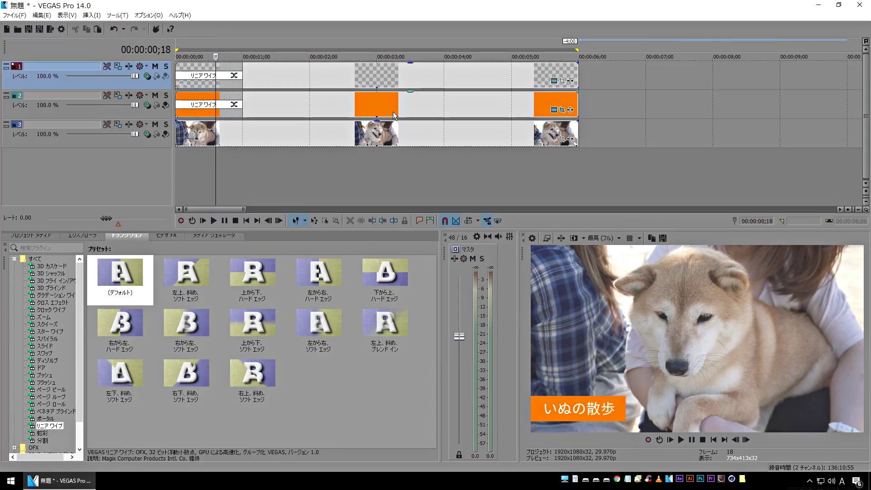
{"action": "key", "text": "Right"}
{"action": "key", "text": "Right"}
{"action": "key", "text": "Right"}
{"action": "key", "text": "Right"}
{"action": "key", "text": "Right"}
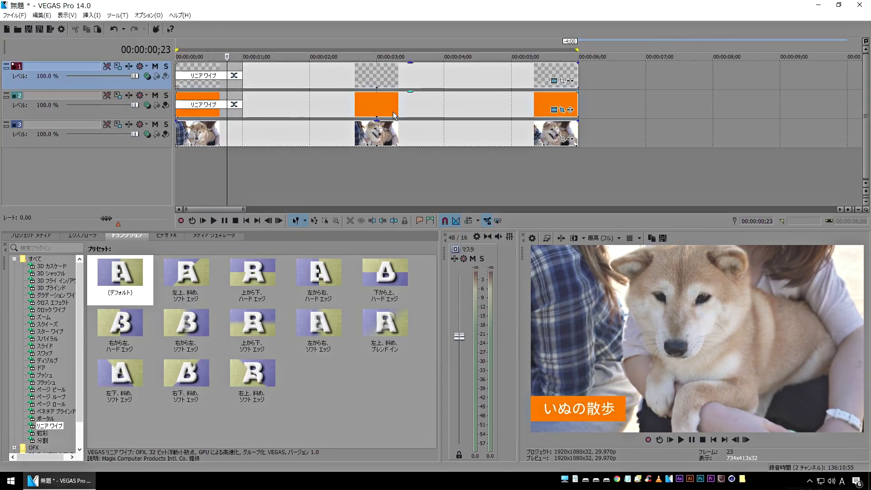
{"action": "key", "text": "Left"}
{"action": "key", "text": "Left"}
{"action": "key", "text": "Left"}
{"action": "key", "text": "Left"}
{"action": "key", "text": "Left"}
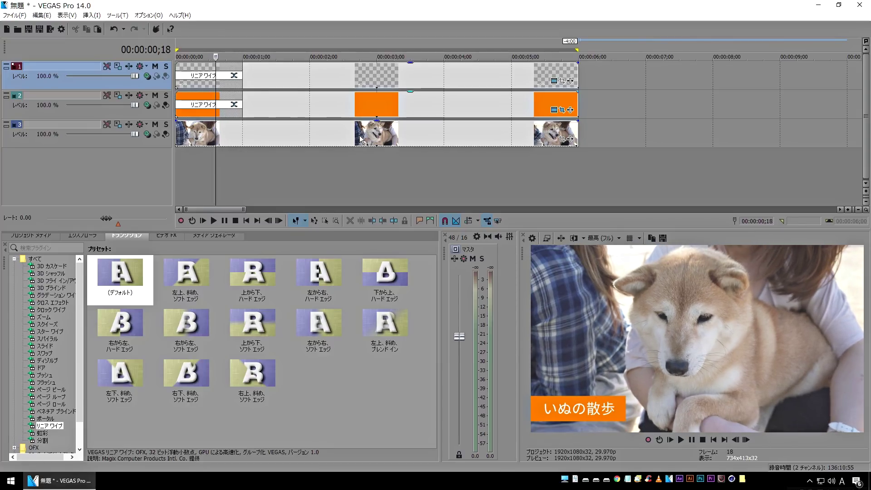
{"action": "key", "text": "Home"}
{"action": "key", "text": "space"}
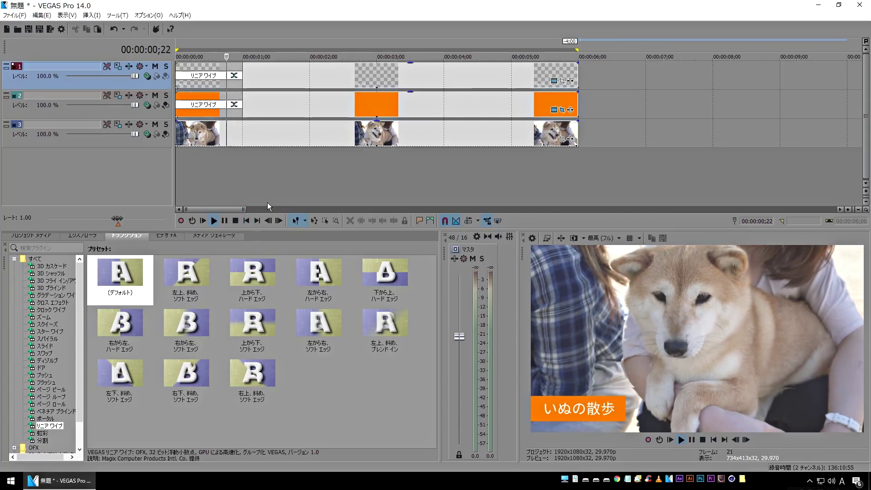
{"action": "key", "text": "space"}
Lengthen the opening wipes on the orange and title events to just past the one-second mark and play them back.
{"action": "mouse_move", "coordinate": [242, 104]}
{"action": "left_mouse_down"}
{"action": "mouse_move", "coordinate": [223, 106]}
{"action": "mouse_move", "coordinate": [253, 113]}
{"action": "left_mouse_up"}
{"action": "left_click_drag", "start_coordinate": [242, 75], "coordinate": [254, 76]}
{"action": "key", "text": "space"}
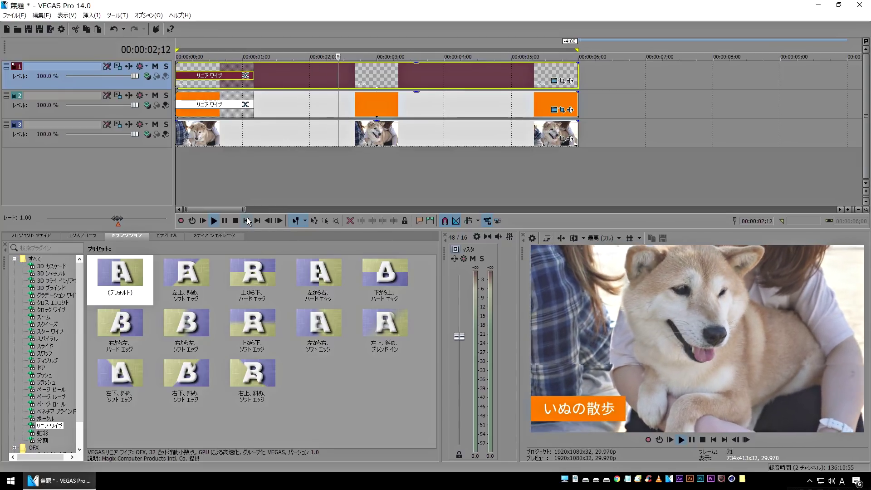
{"action": "left_click", "coordinate": [246, 221]}
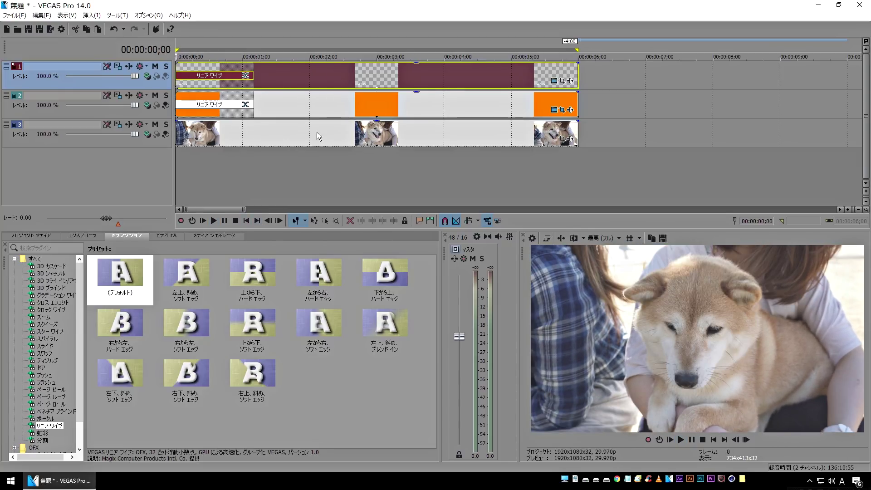
Duplicate the orange event as a new copy of its source media, aligned to the project start on a new track above the dog track.
{"action": "left_click", "coordinate": [290, 107]}
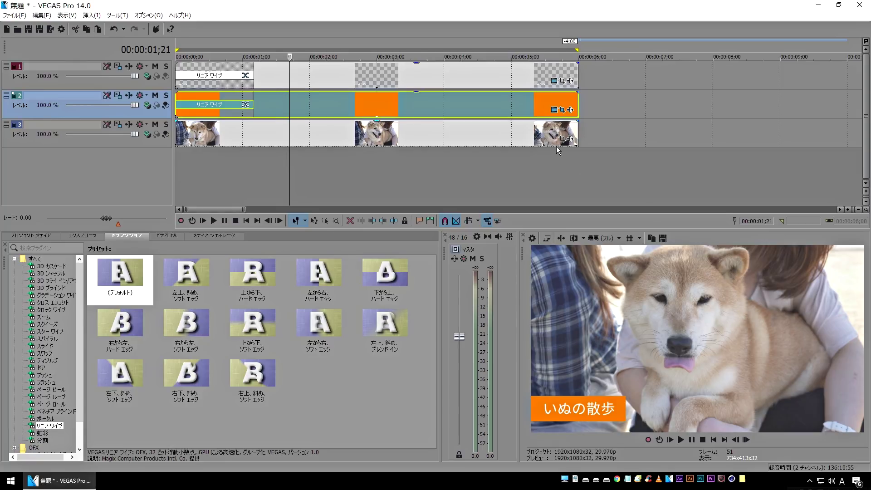
{"action": "scroll", "coordinate": [377, 181], "scroll_direction": "down", "scroll_amount": 3}
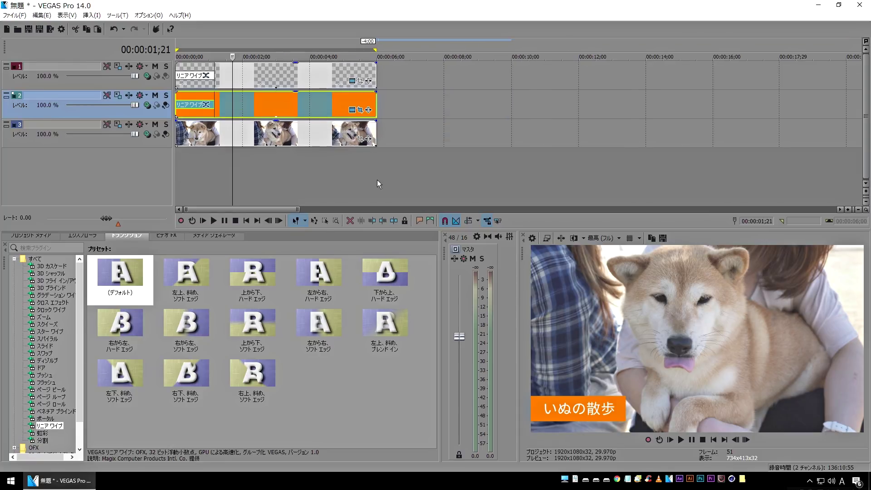
{"action": "left_click_drag", "start_coordinate": [254, 104], "coordinate": [469, 104]}
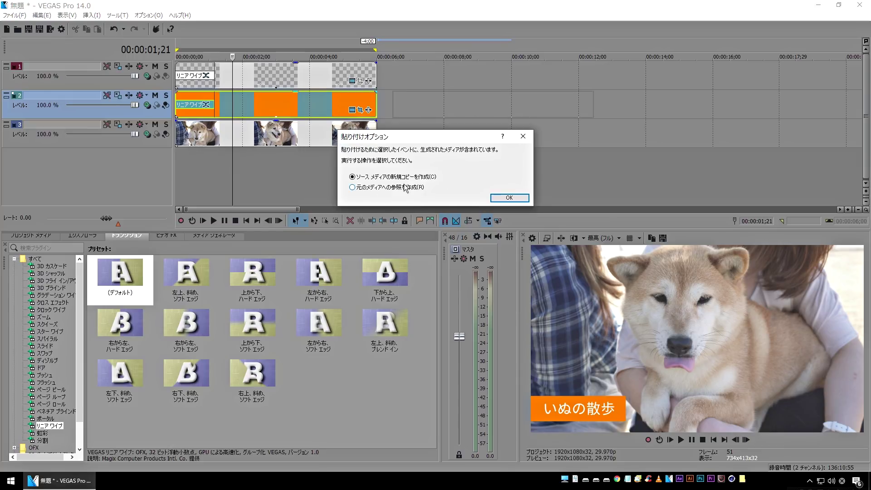
{"action": "left_click", "coordinate": [511, 198]}
{"action": "left_click_drag", "start_coordinate": [459, 102], "coordinate": [245, 173]}
{"action": "left_click", "coordinate": [18, 152]}
{"action": "left_click_drag", "start_coordinate": [18, 144], "coordinate": [28, 132]}
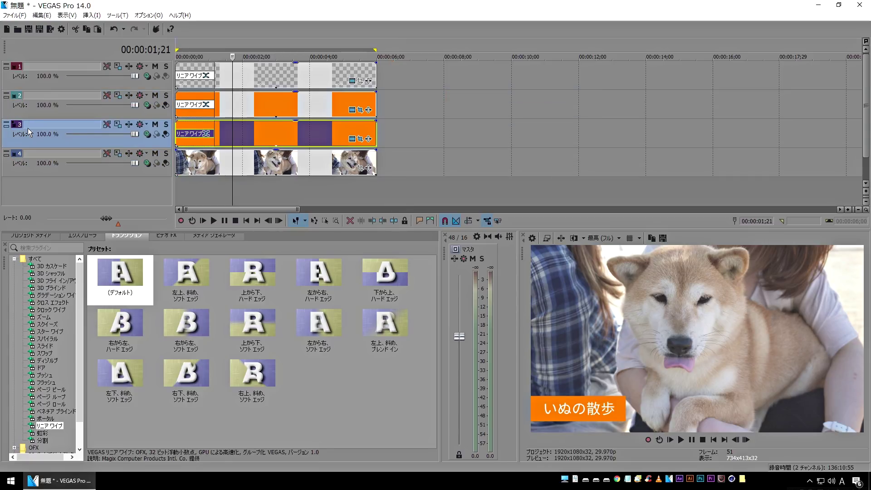
Change the duplicated solid colour event's colour to white (1.0, 1.0, 1.0, 1.0).
{"action": "left_click", "coordinate": [352, 139]}
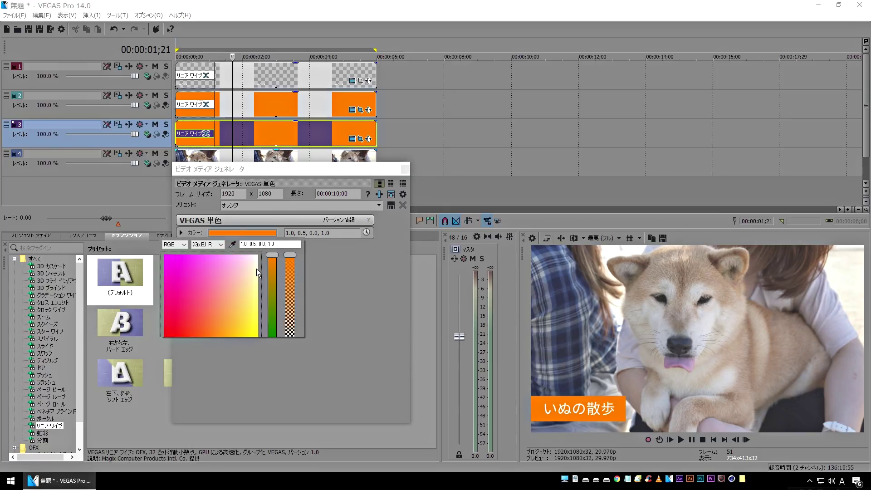
{"action": "left_click", "coordinate": [252, 268]}
{"action": "left_click_drag", "start_coordinate": [254, 268], "coordinate": [269, 251]}
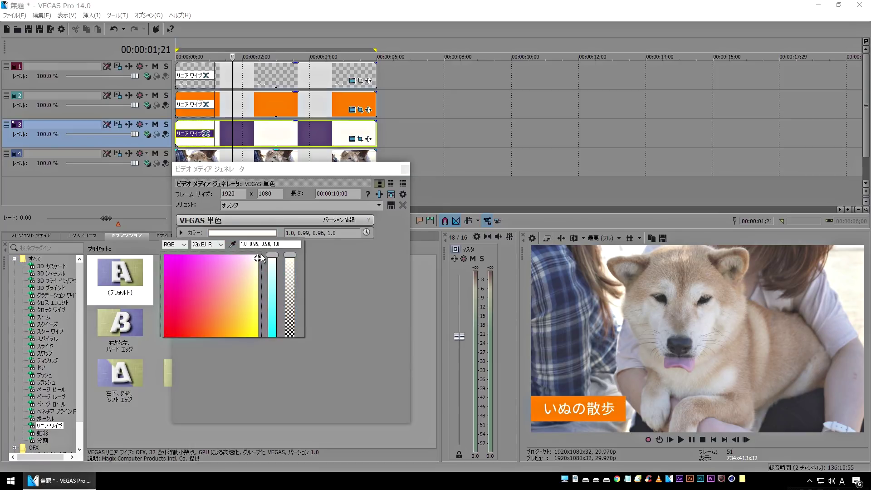
{"action": "left_click", "coordinate": [405, 171]}
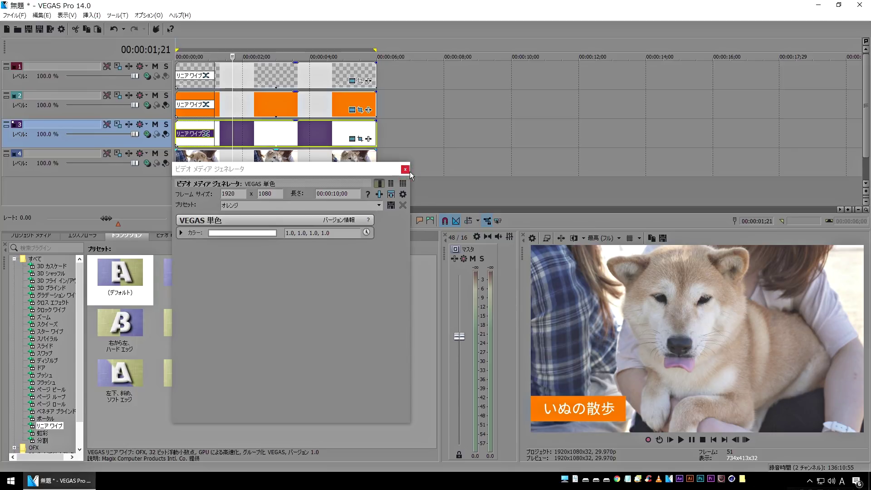
{"action": "left_click", "coordinate": [405, 170]}
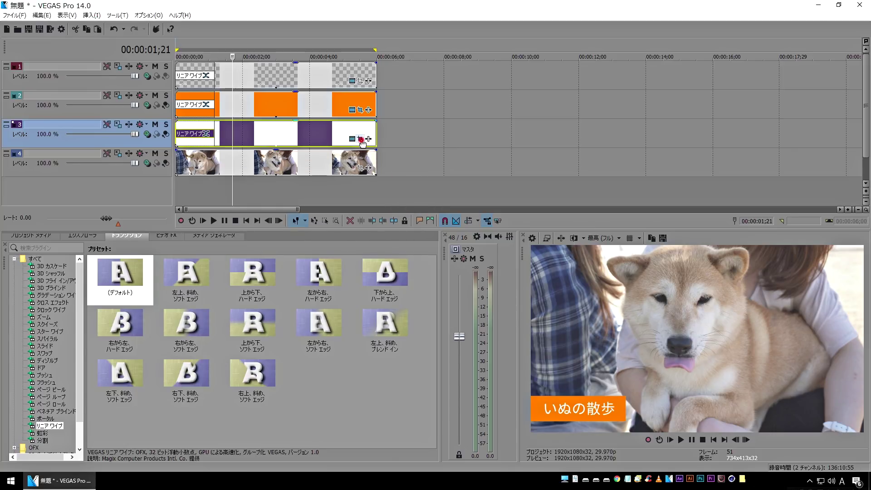
Widen the white event's mask rectangle slightly on its right side, centring it at X 266.0, and play from the beginning.
{"action": "left_click", "coordinate": [361, 140]}
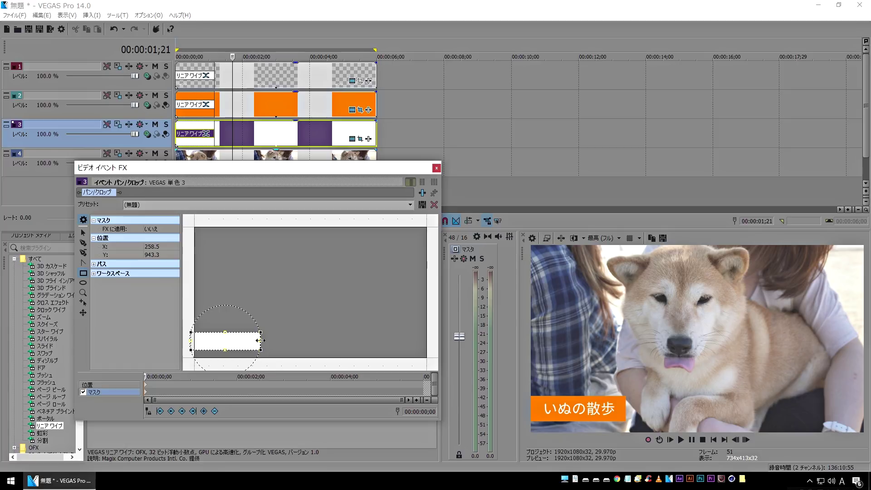
{"action": "left_click_drag", "start_coordinate": [260, 341], "coordinate": [261, 339]}
{"action": "left_click", "coordinate": [262, 340]}
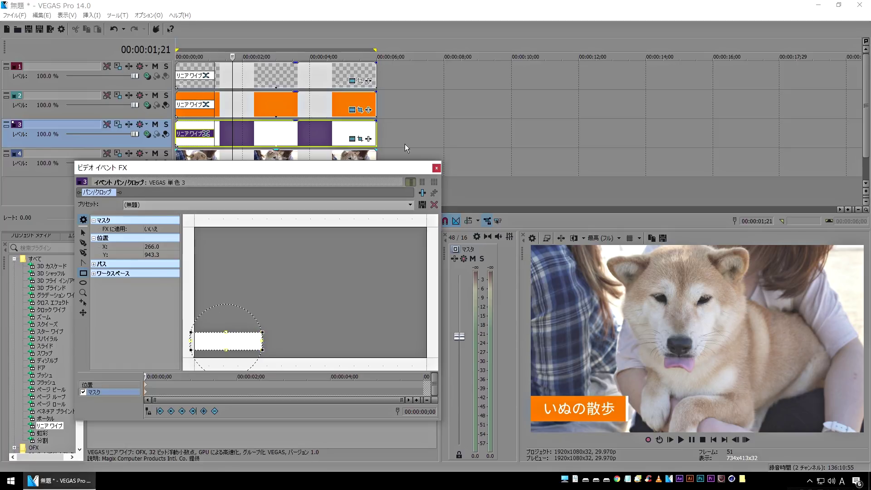
{"action": "left_click", "coordinate": [436, 169]}
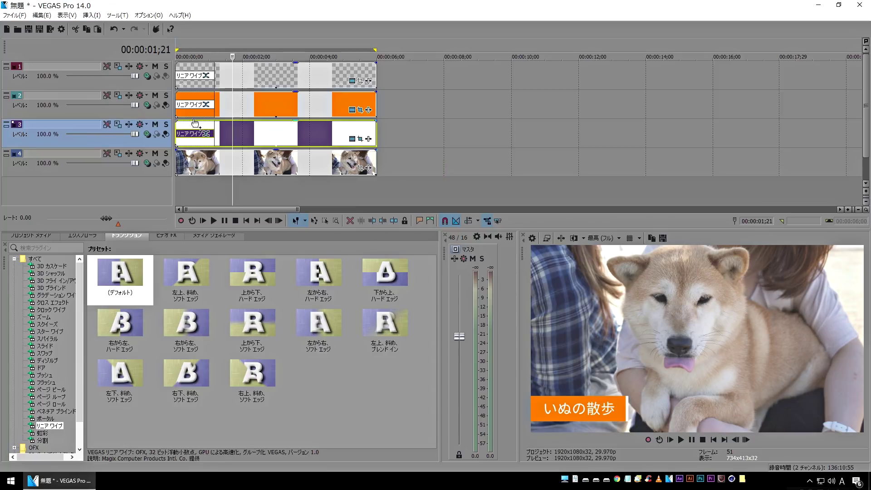
{"action": "left_click", "coordinate": [246, 221]}
{"action": "key", "text": "space"}
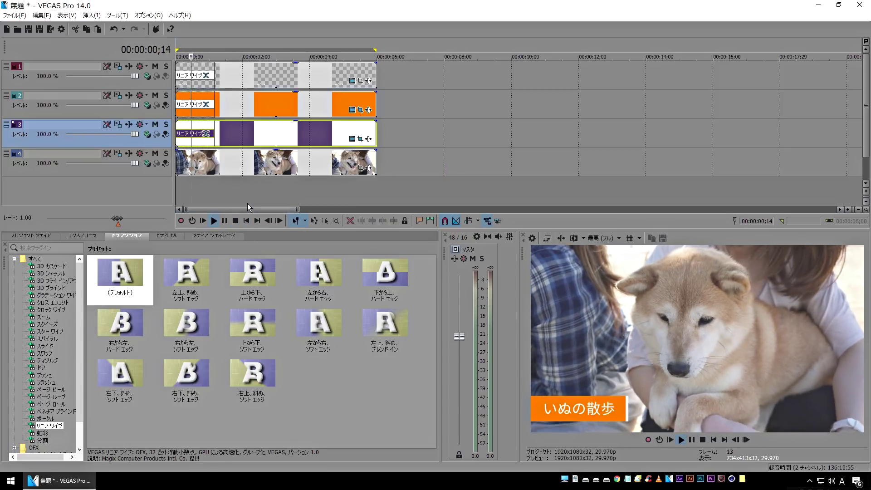
{"action": "key", "text": "space"}
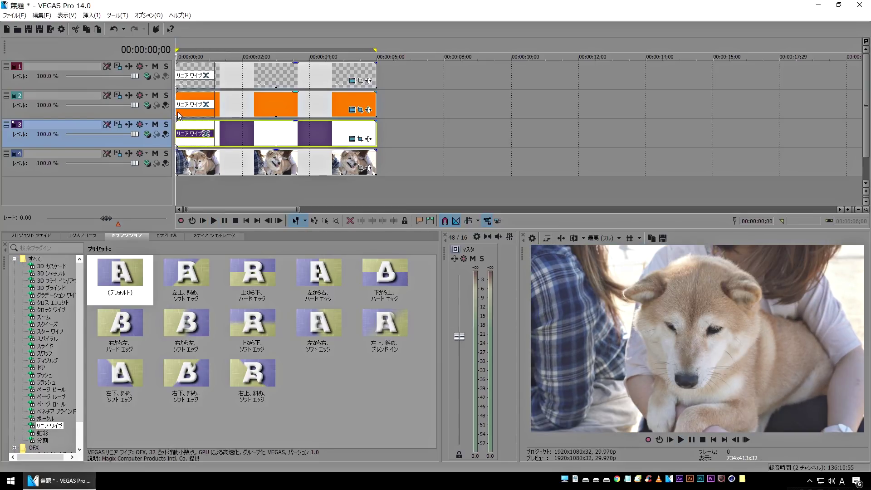
Trim the orange event's start 5 frames later than the white event and replay the project from the beginning.
{"action": "left_click", "coordinate": [177, 111]}
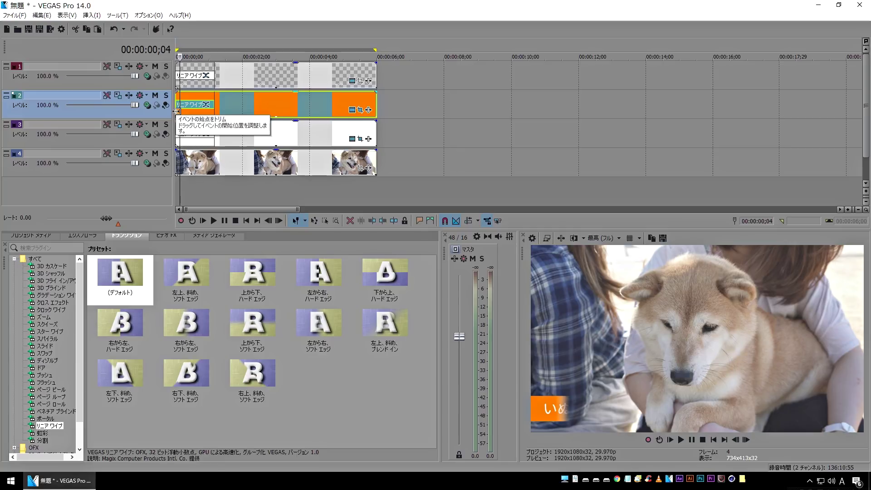
{"action": "left_click_drag", "start_coordinate": [176, 111], "coordinate": [183, 115]}
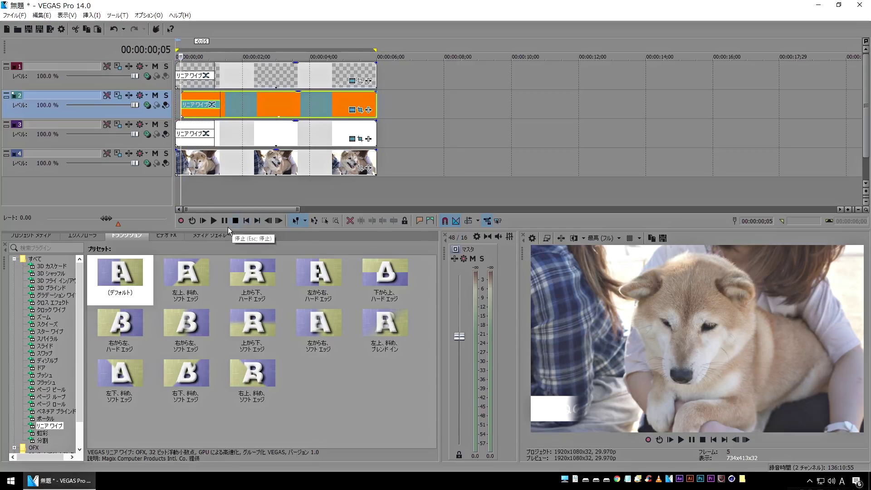
{"action": "key", "text": "space"}
{"action": "left_click", "coordinate": [247, 221]}
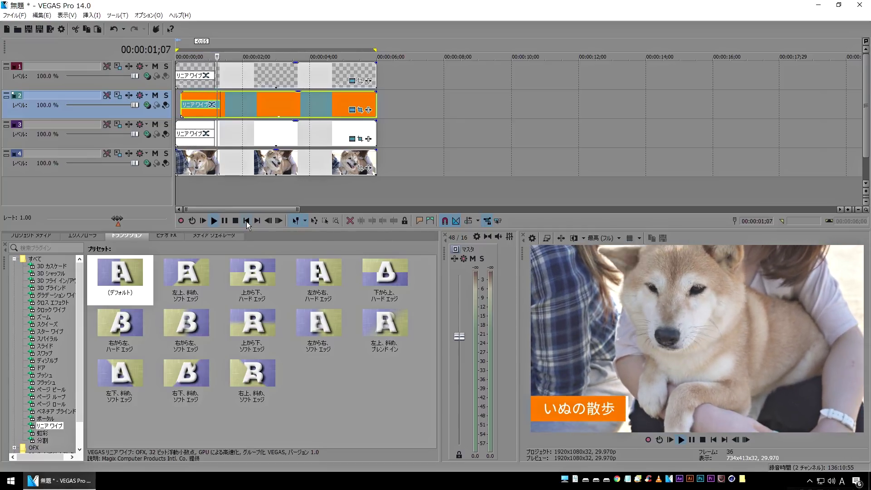
{"action": "left_click", "coordinate": [246, 221]}
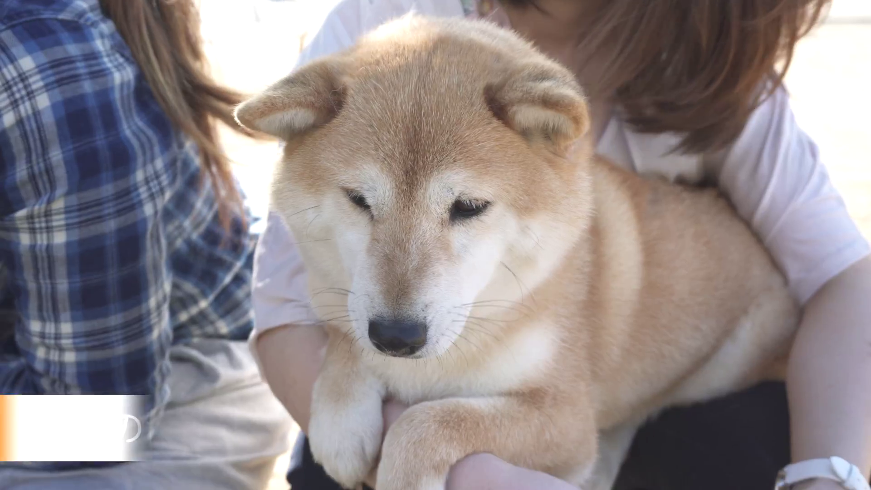